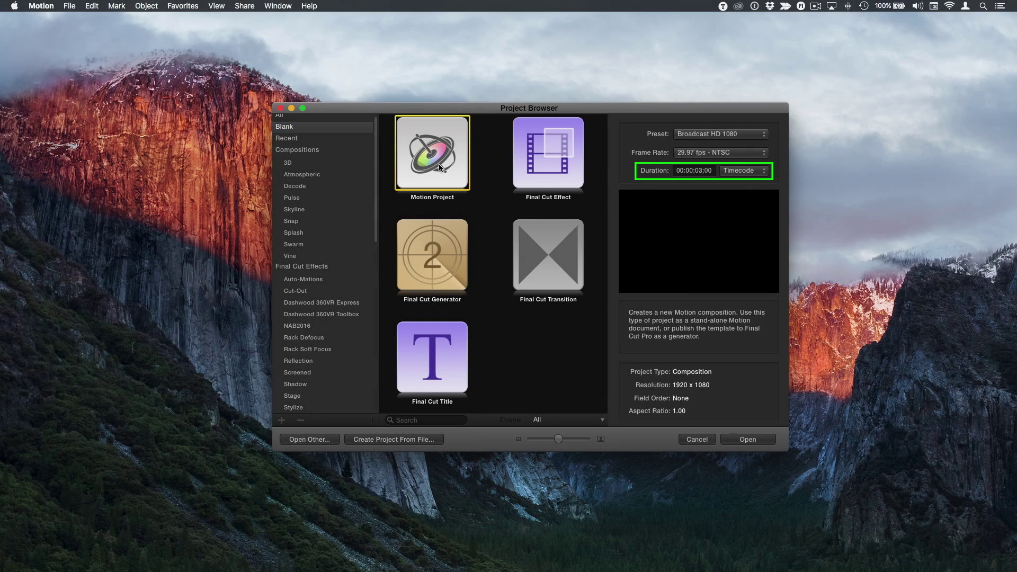
Create a three-second Broadcast HD 1080 Motion project at 29.97 fps.
left_click(748, 439)
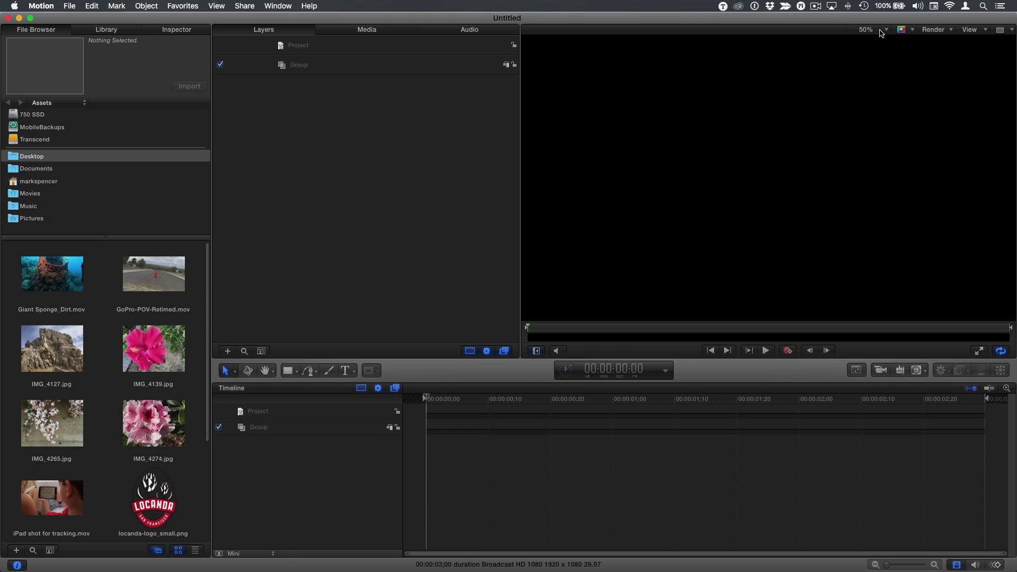
Fit the canvas in the viewer and type the EXPLODING TEXT title.
left_click(887, 29)
left_click(879, 39)
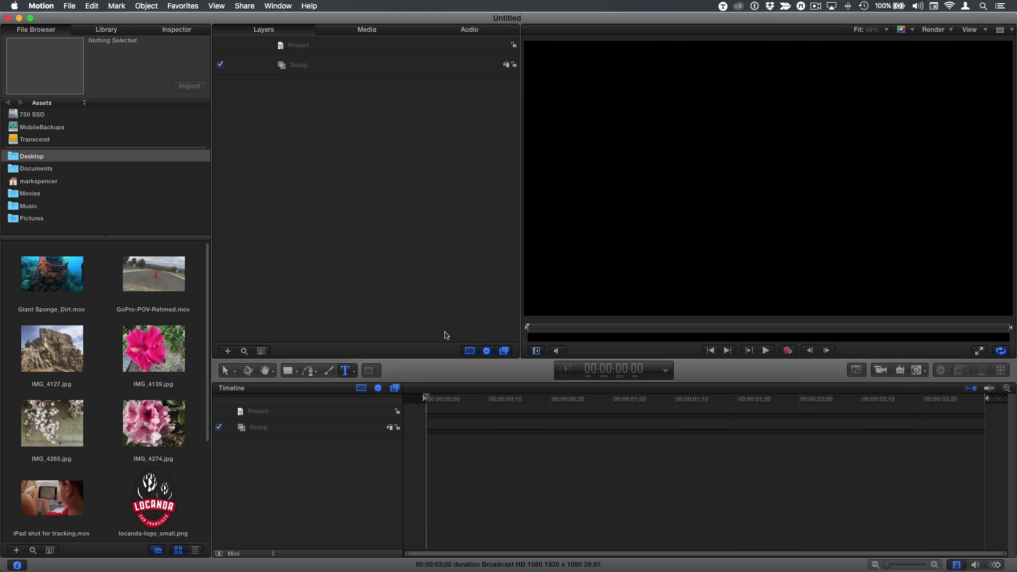
left_click(637, 180)
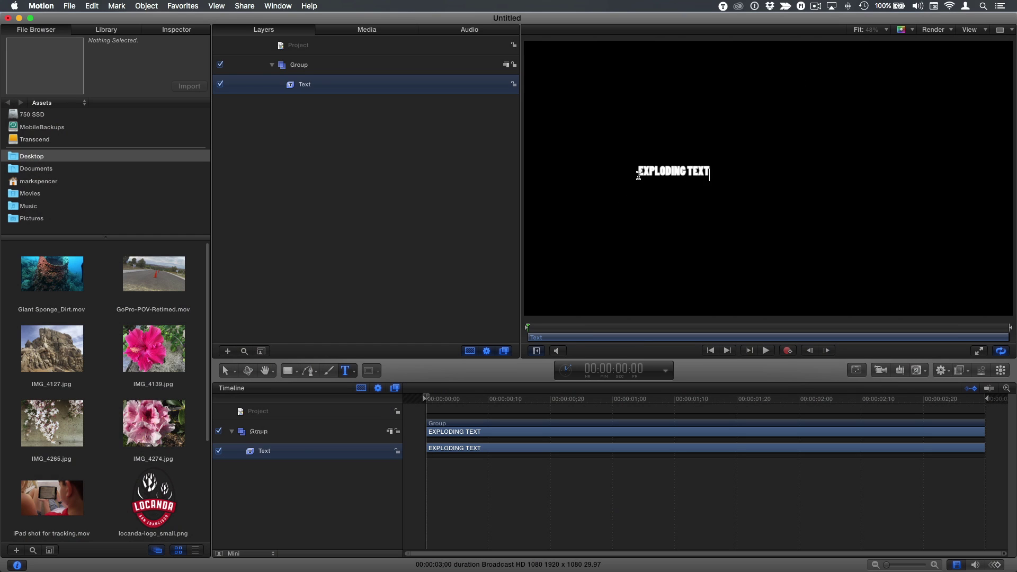
key("Escape")
Set the title size to 187, reset its position to centre, and centre-align it.
left_click(857, 371)
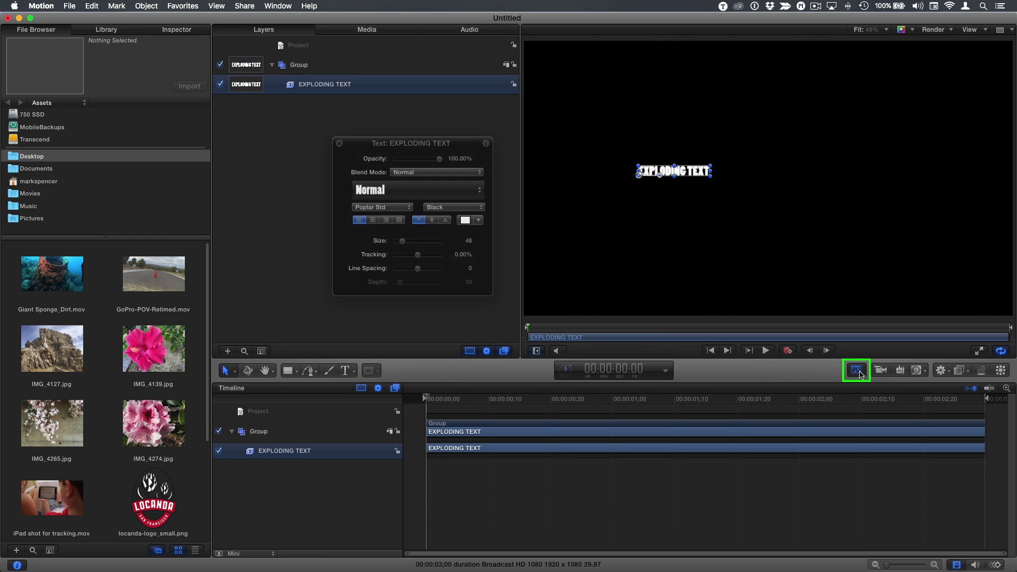
left_click_drag(402, 241, 425, 247)
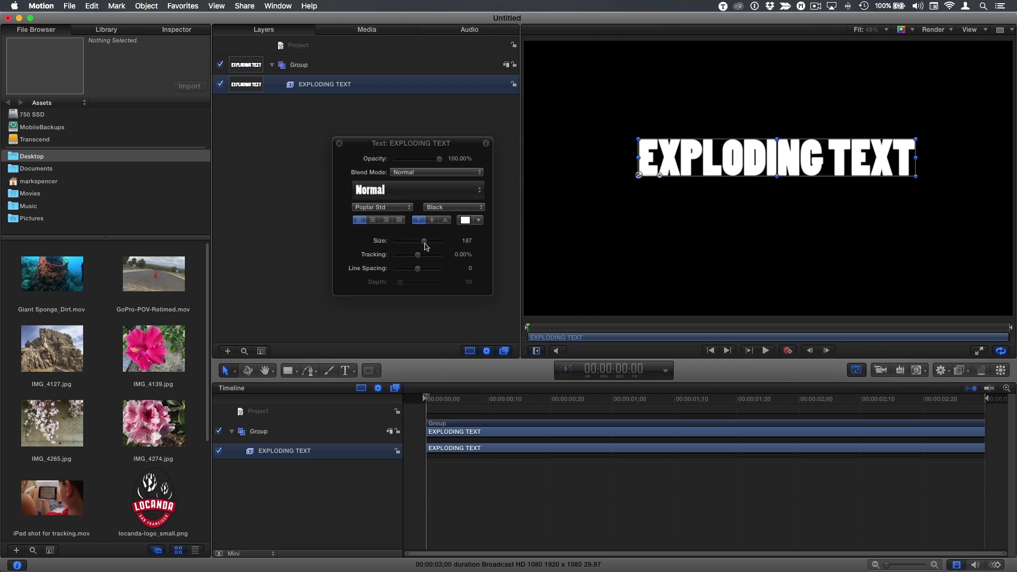
left_click(189, 33)
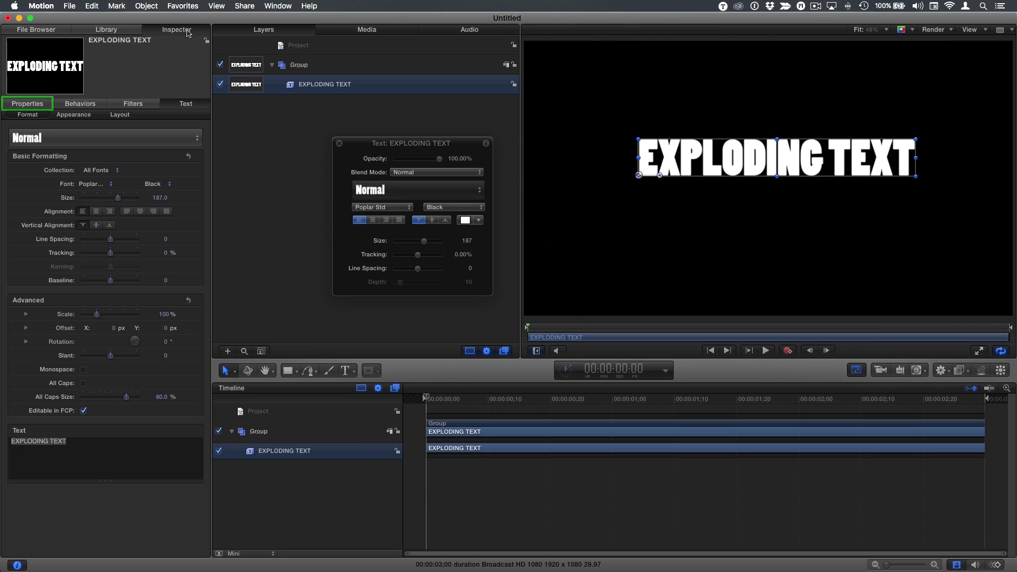
left_click(24, 104)
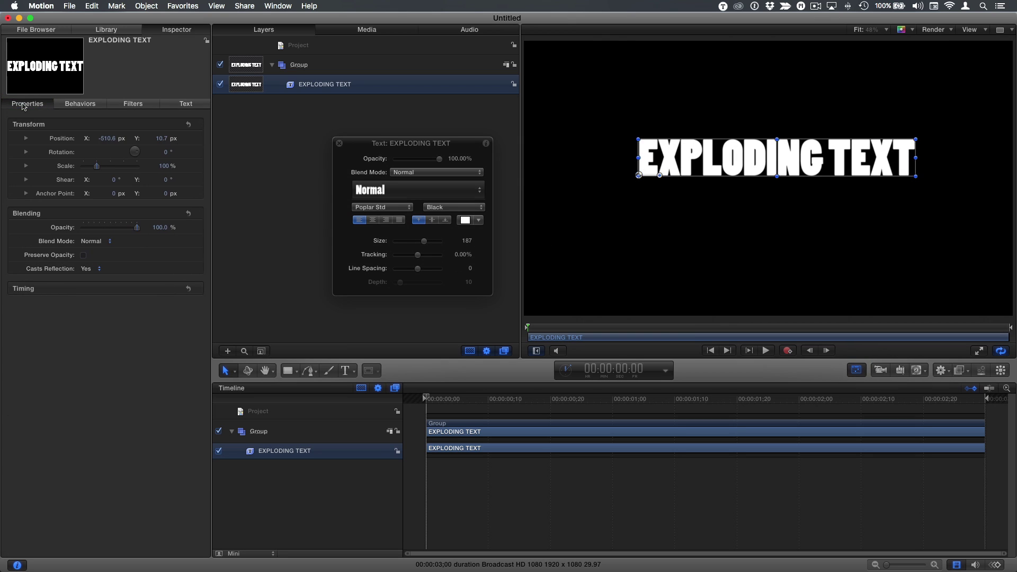
left_click(189, 125)
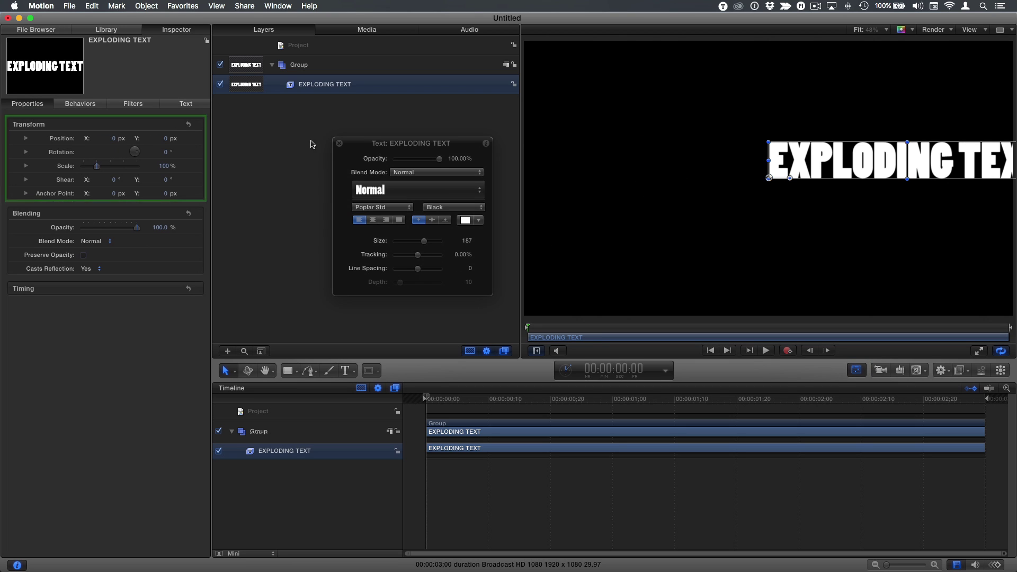
left_click(373, 221)
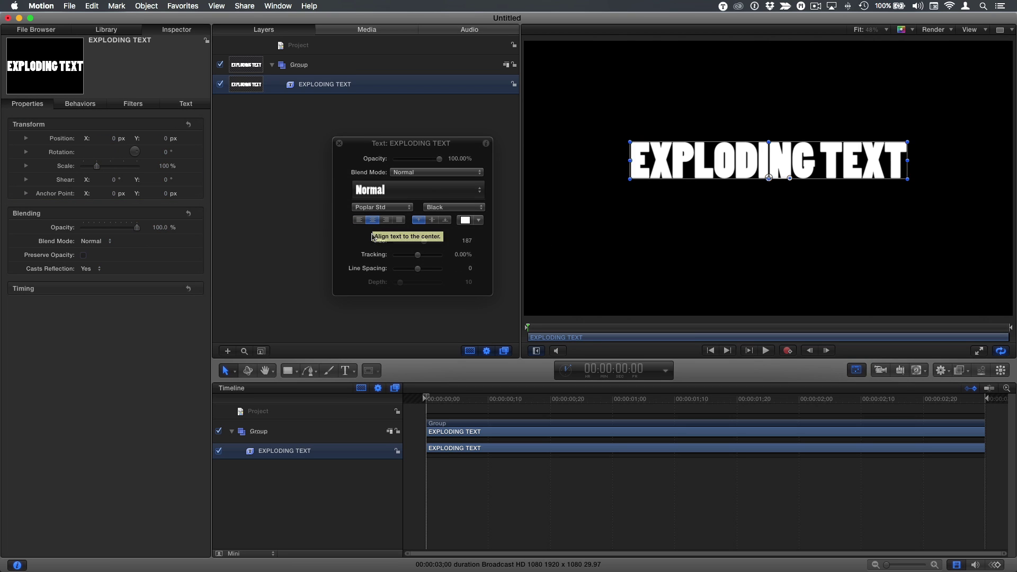
Apply Text-Energetic Blast Out to the title, delay its start, and preview the scatter.
left_click(941, 371)
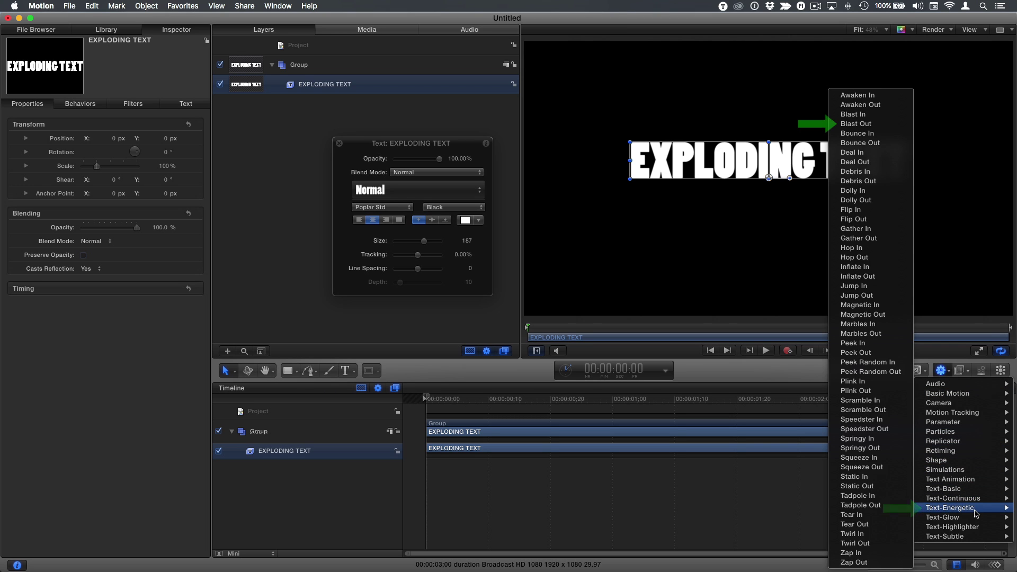
mouse_move(950, 508)
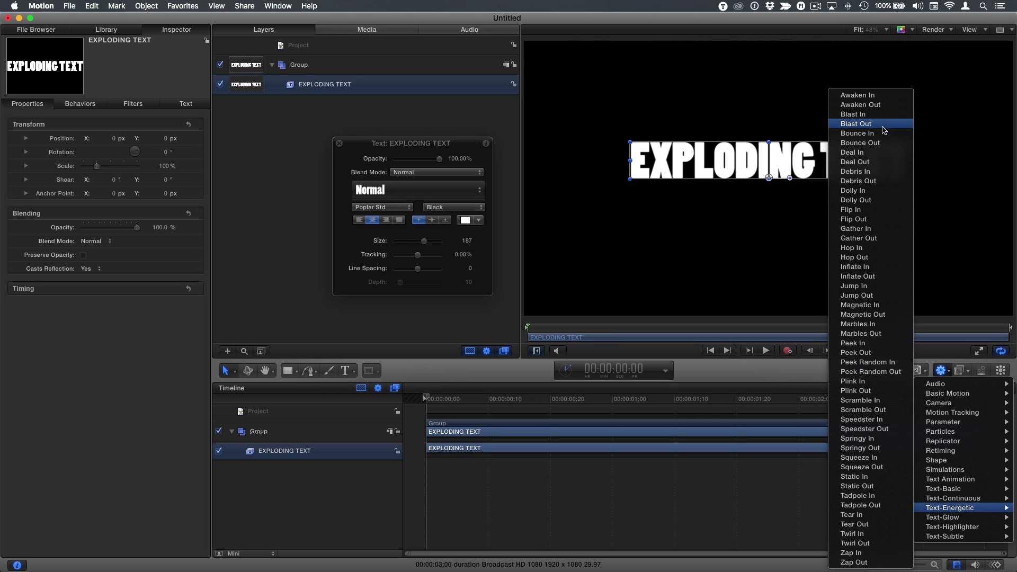
left_click(883, 129)
left_click_drag(704, 340, 729, 340)
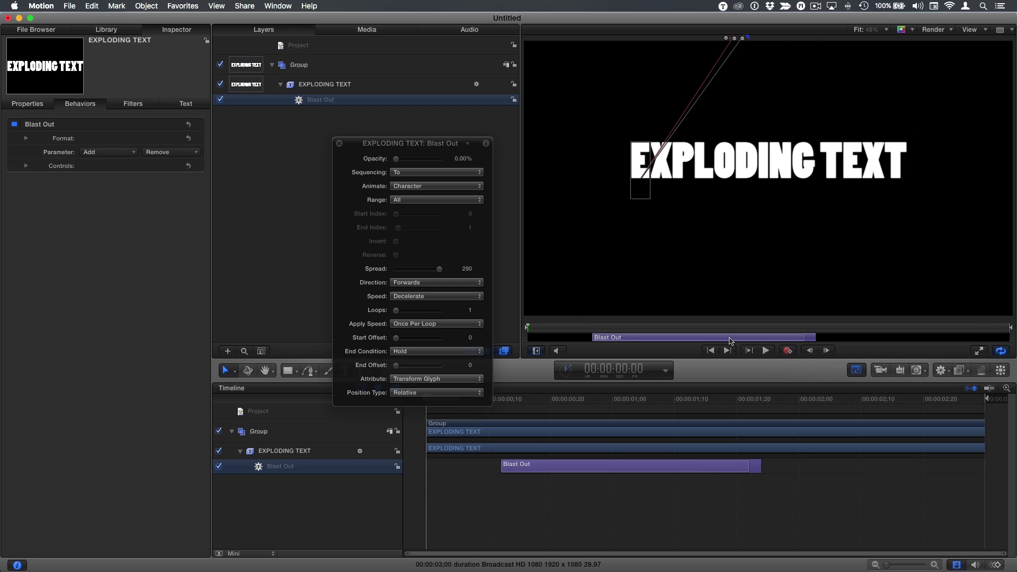
mouse_move(528, 327)
left_mouse_down()
mouse_move(614, 327)
mouse_move(593, 338)
left_mouse_up()
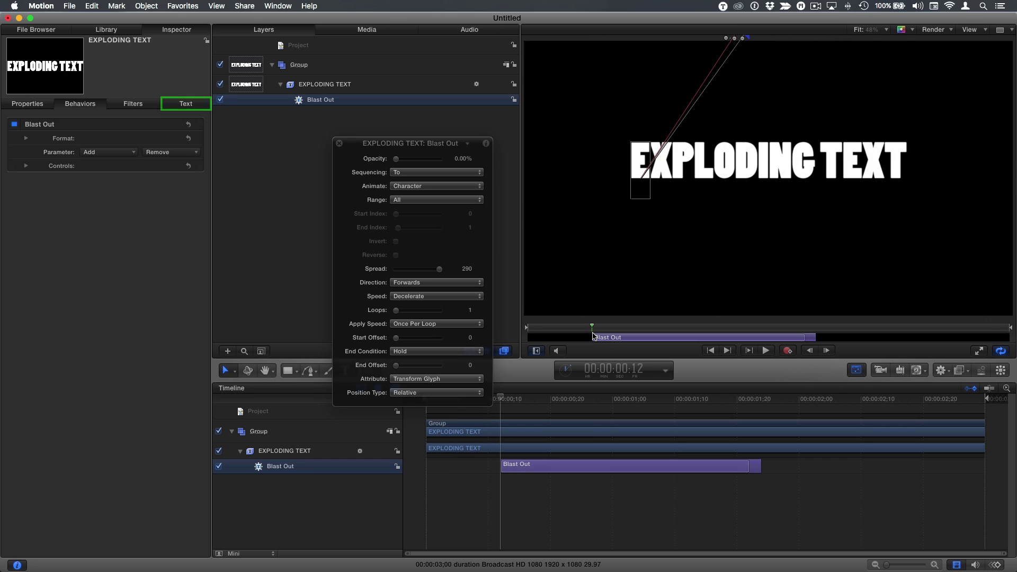
Set the Blast Out behaviour's Y position to 72 in the text Layout settings.
left_click(186, 104)
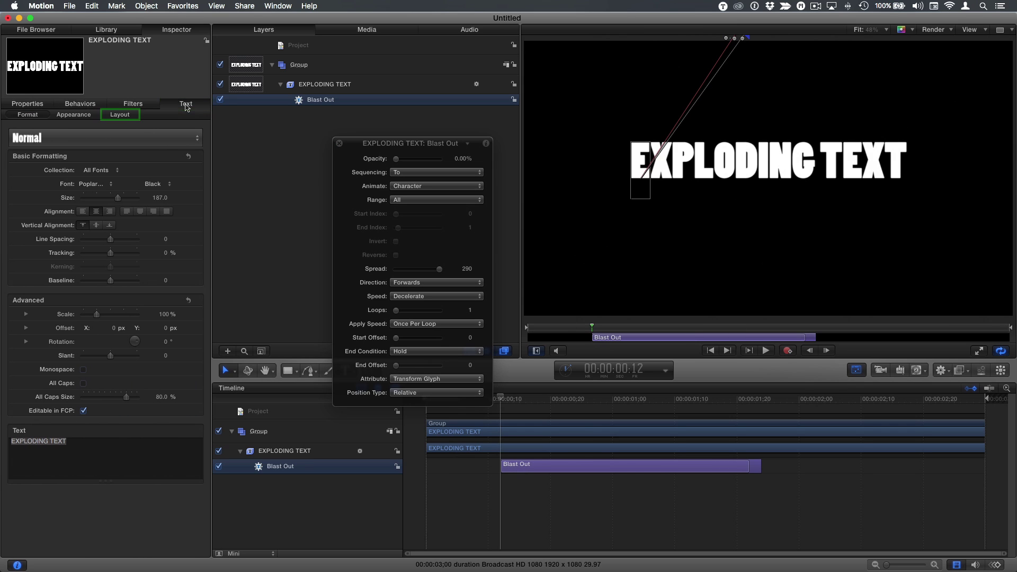
left_click(122, 116)
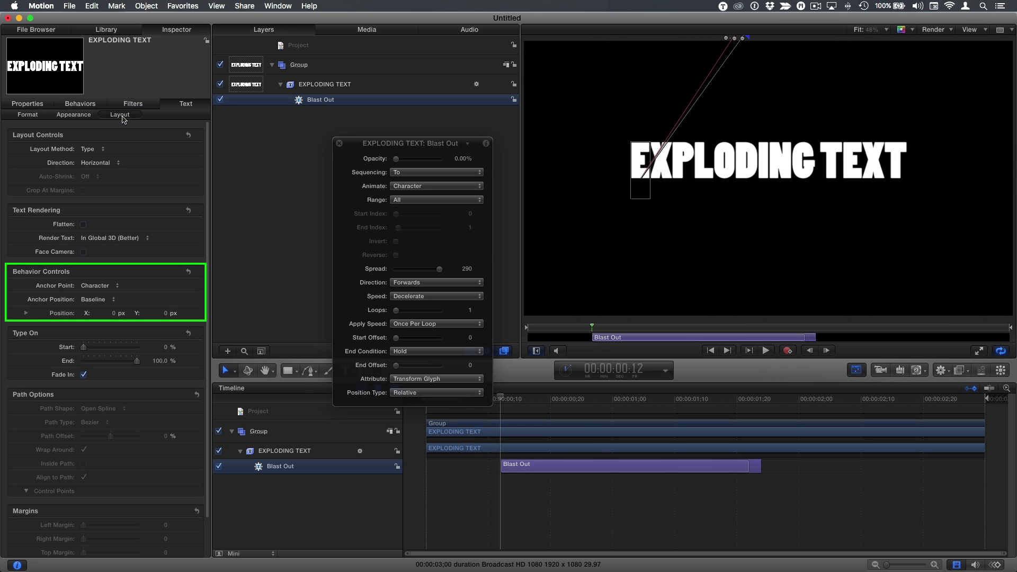
mouse_move(119, 313)
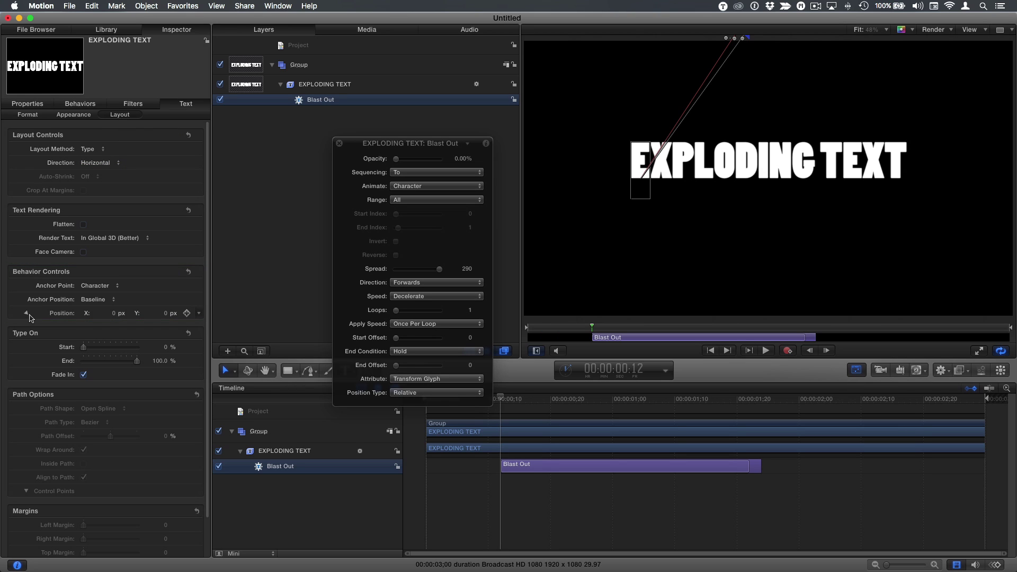
left_click(27, 314)
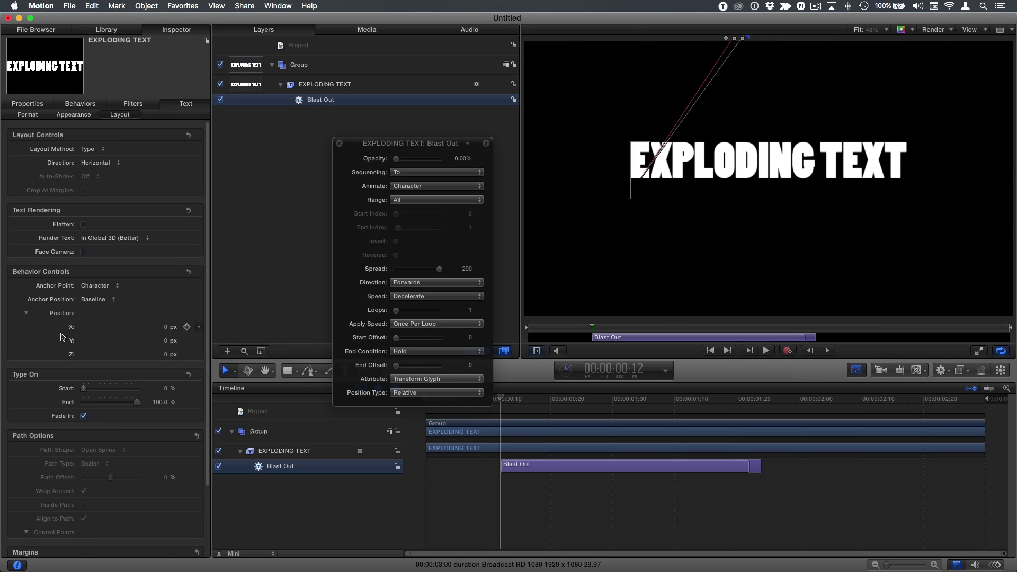
left_click_drag(165, 343, 198, 343)
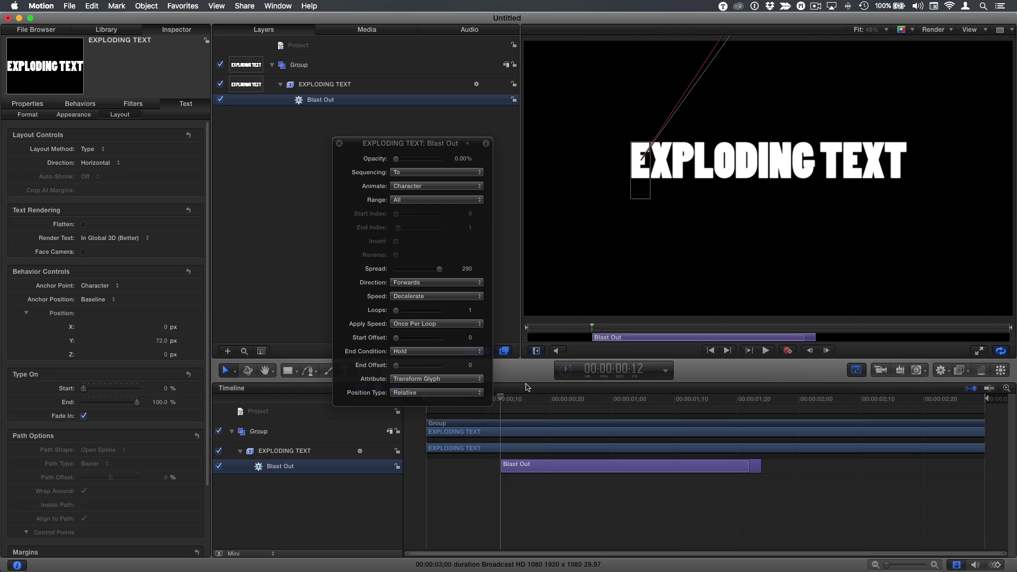
Trim the title layer to end with the blast and return to the project start.
left_click_drag(599, 340, 810, 333)
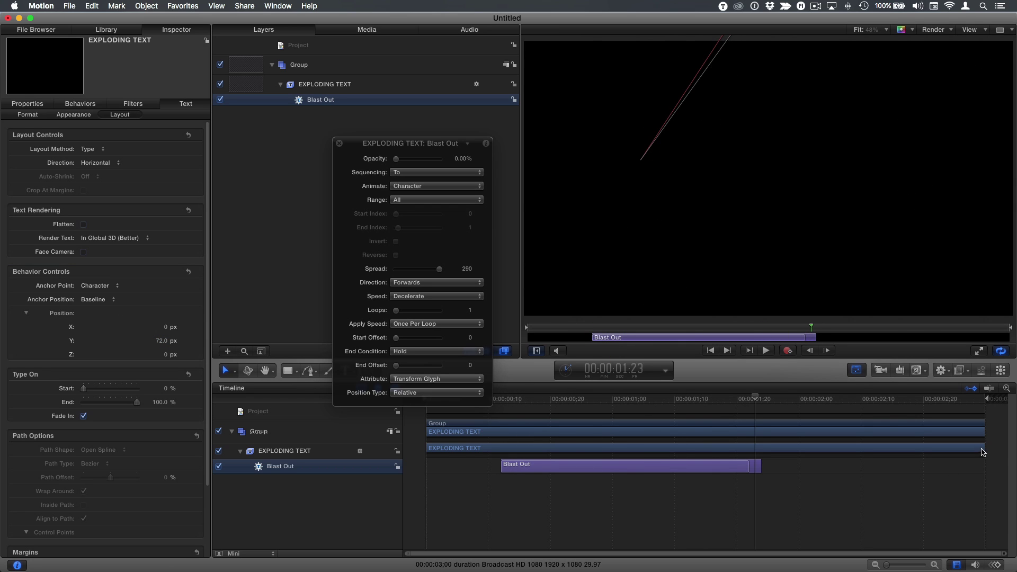
left_click_drag(821, 451, 760, 452)
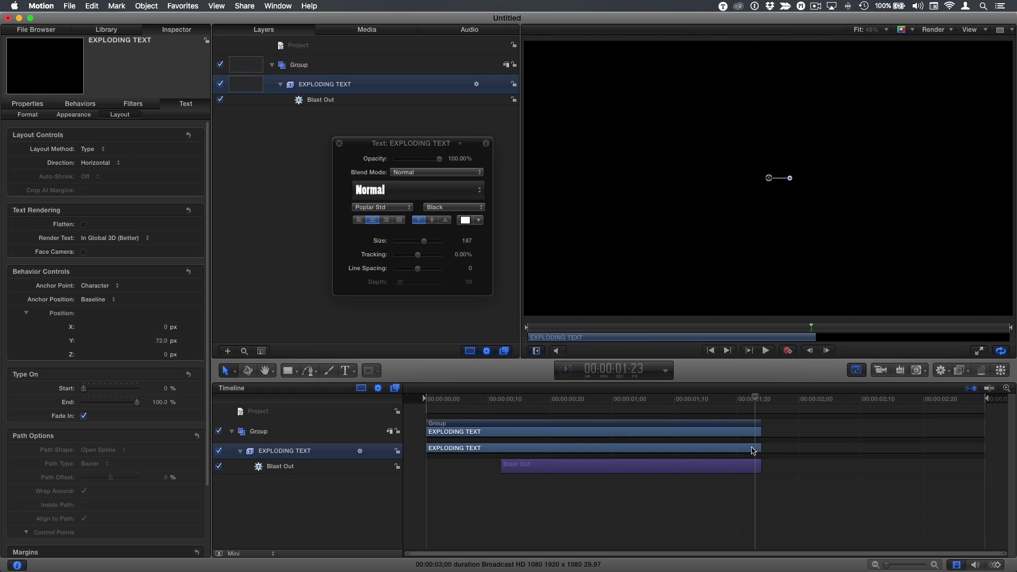
key("Home")
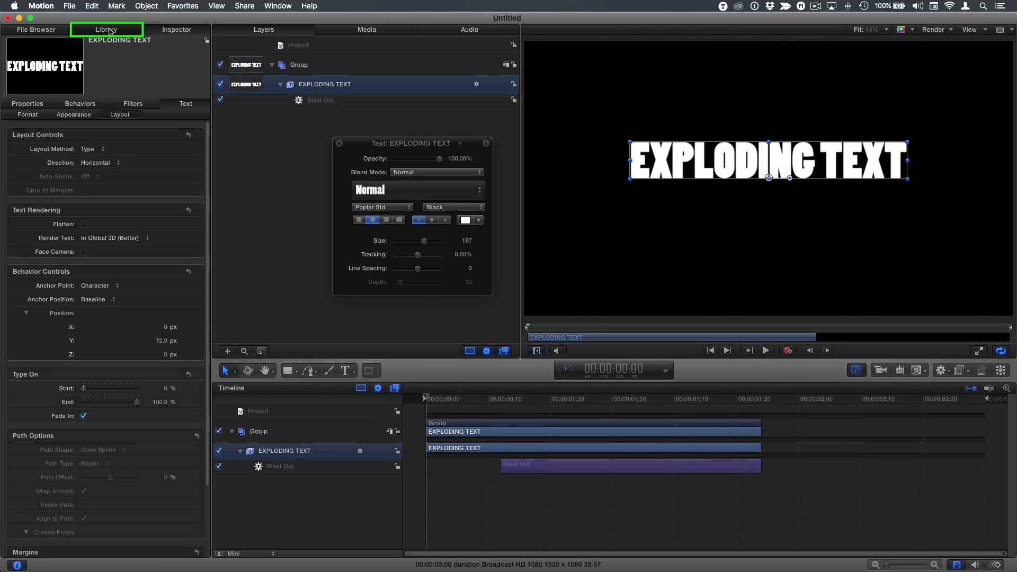
Add the Pyro Big Blast emitter from the Library and place it behind the title.
left_click(109, 30)
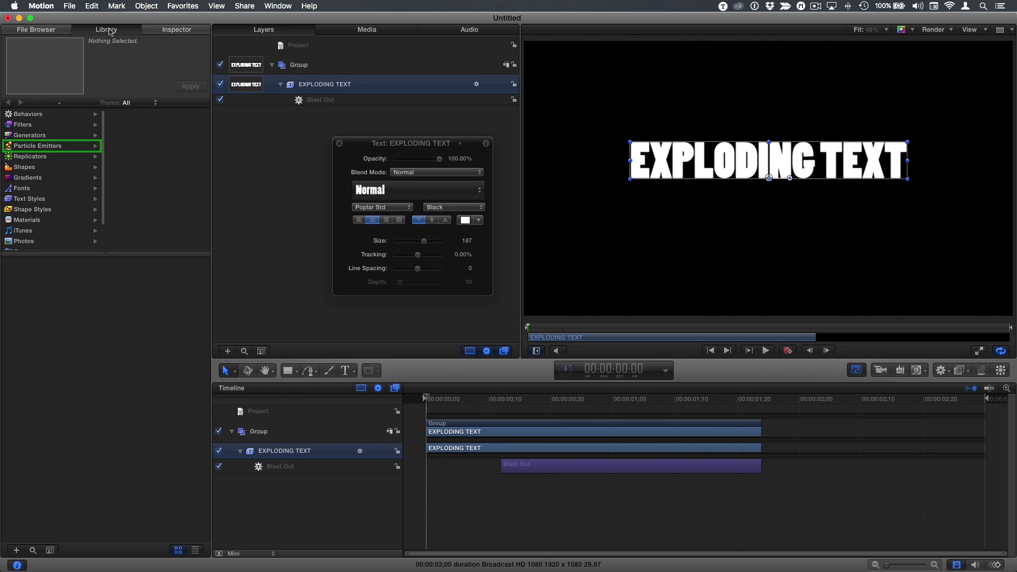
left_click(49, 147)
left_click(137, 159)
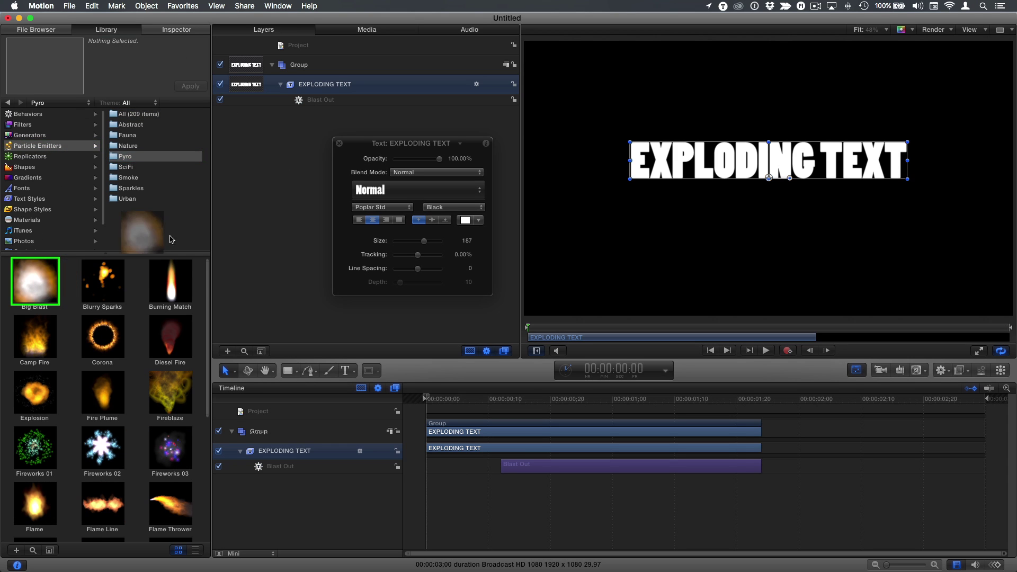
mouse_move(34, 282)
left_mouse_down()
mouse_move(302, 104)
mouse_move(306, 69)
left_mouse_up()
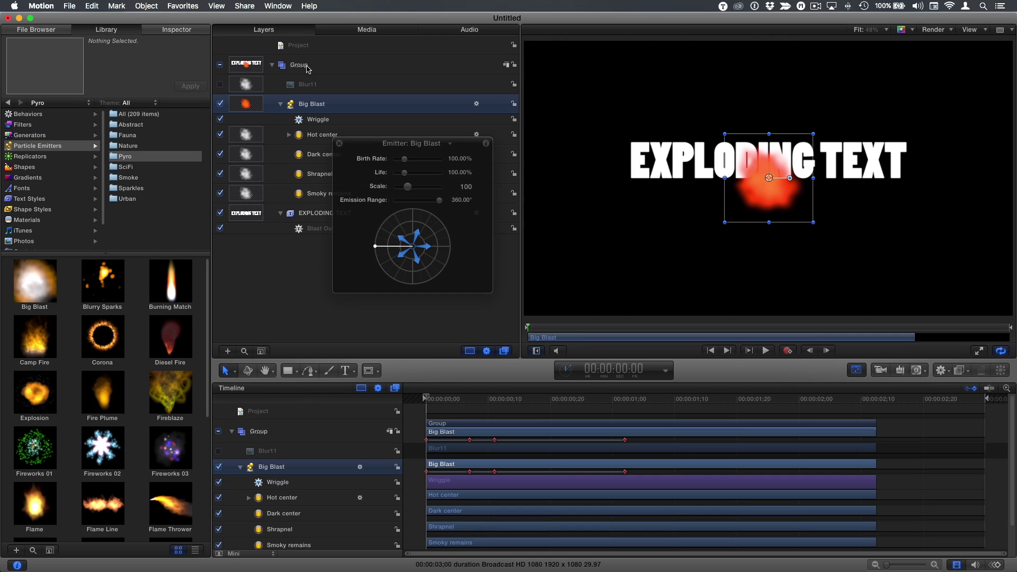
left_click(148, 7)
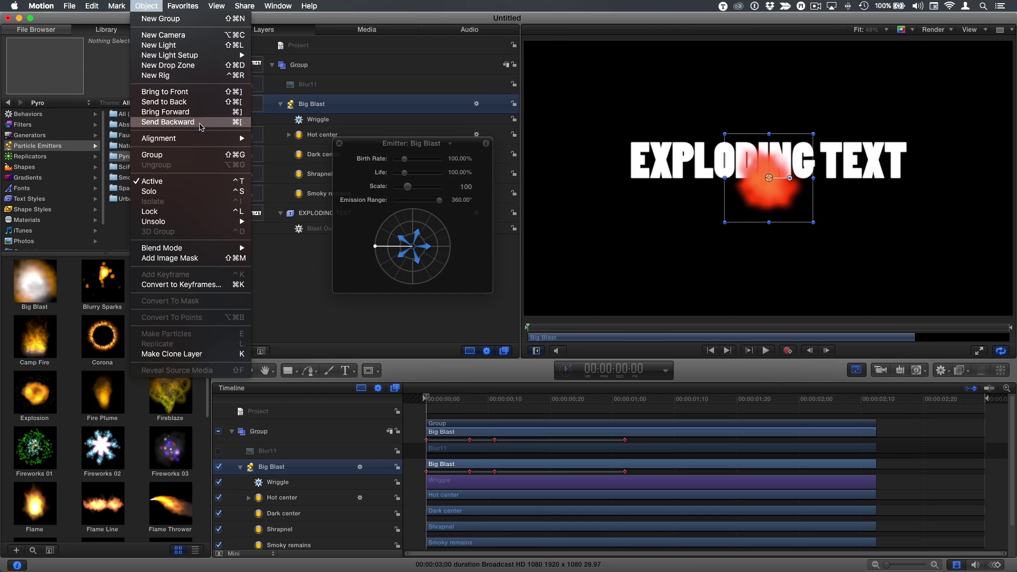
left_click(200, 128)
left_click_drag(369, 144, 268, 281)
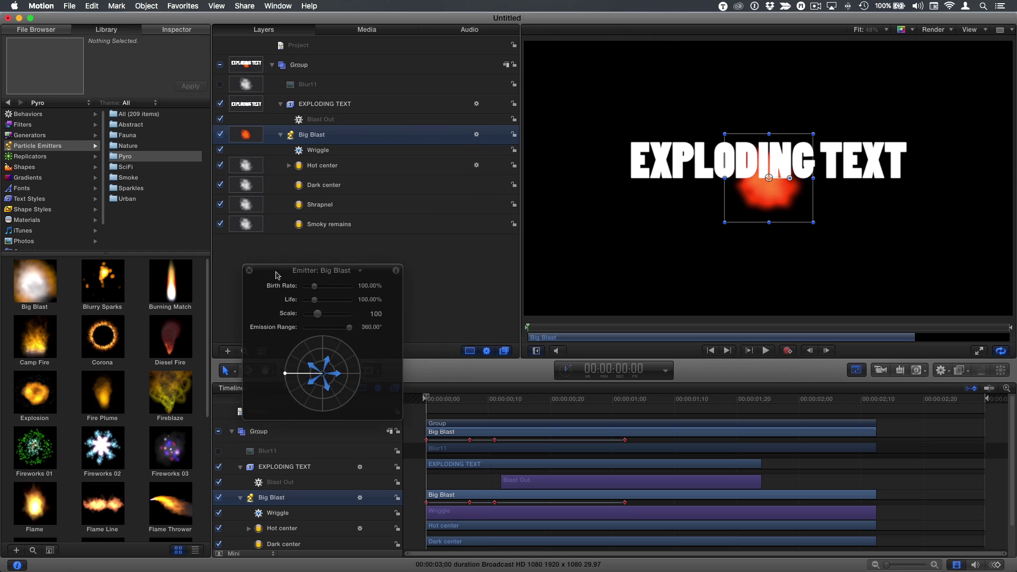
mouse_move(532, 331)
left_mouse_down()
mouse_move(592, 327)
mouse_move(636, 341)
mouse_move(590, 332)
left_mouse_up()
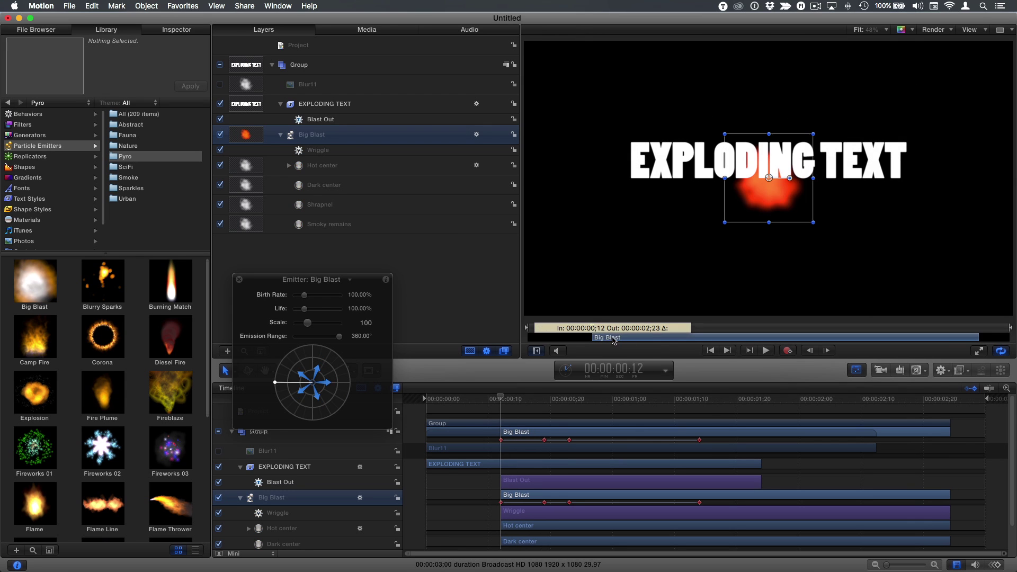
Move the Big Blast explosion up behind the text and scale it to about 427%.
key("Left")
key("Left")
left_click(590, 328)
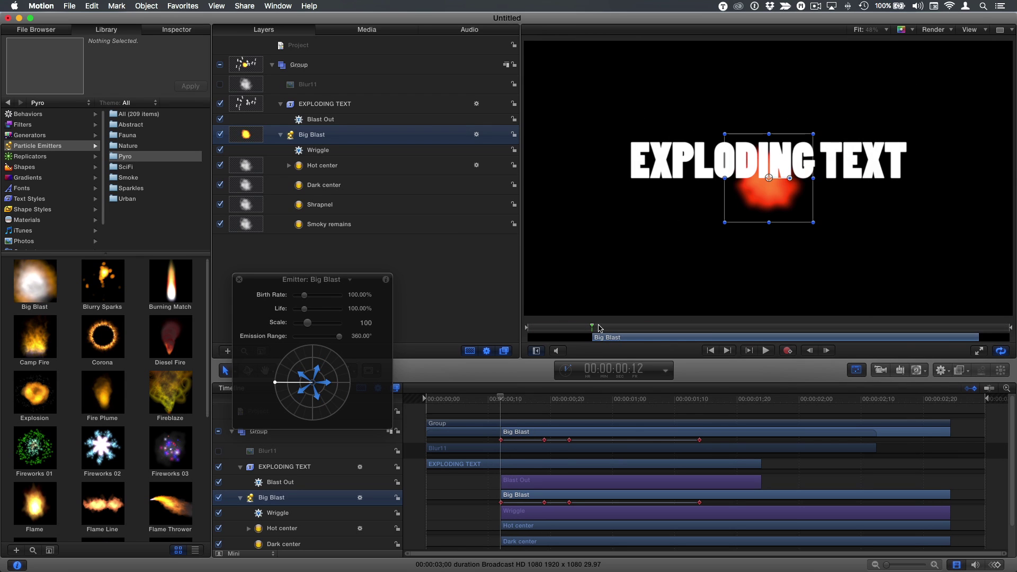
left_click_drag(769, 177, 768, 162)
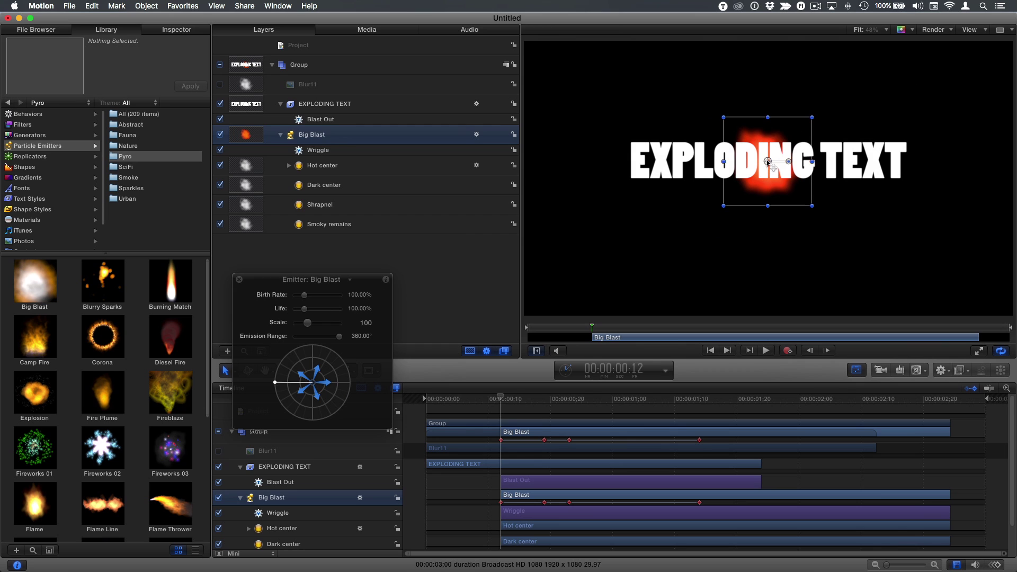
left_click_drag(723, 207, 575, 281)
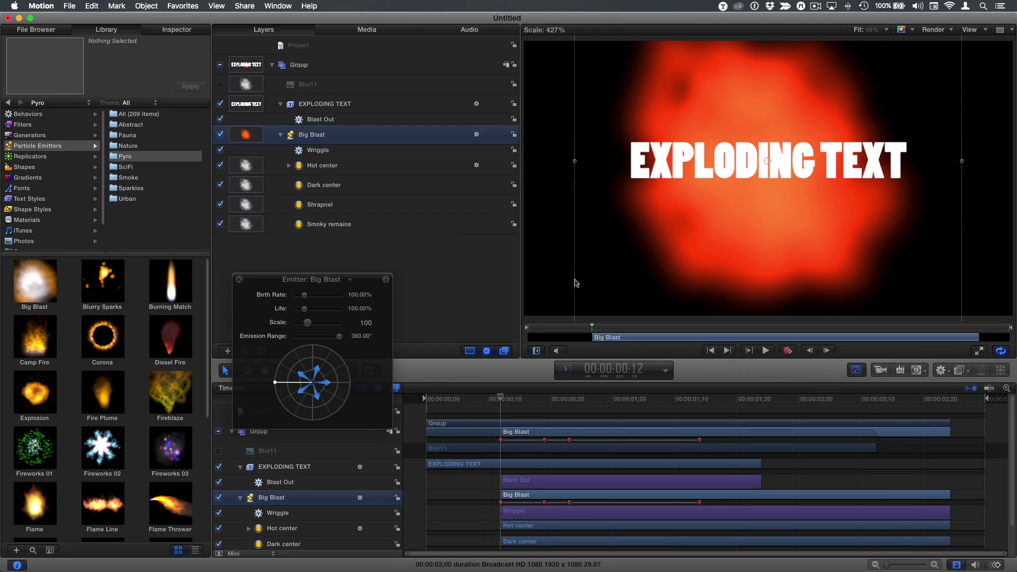
left_click(371, 107)
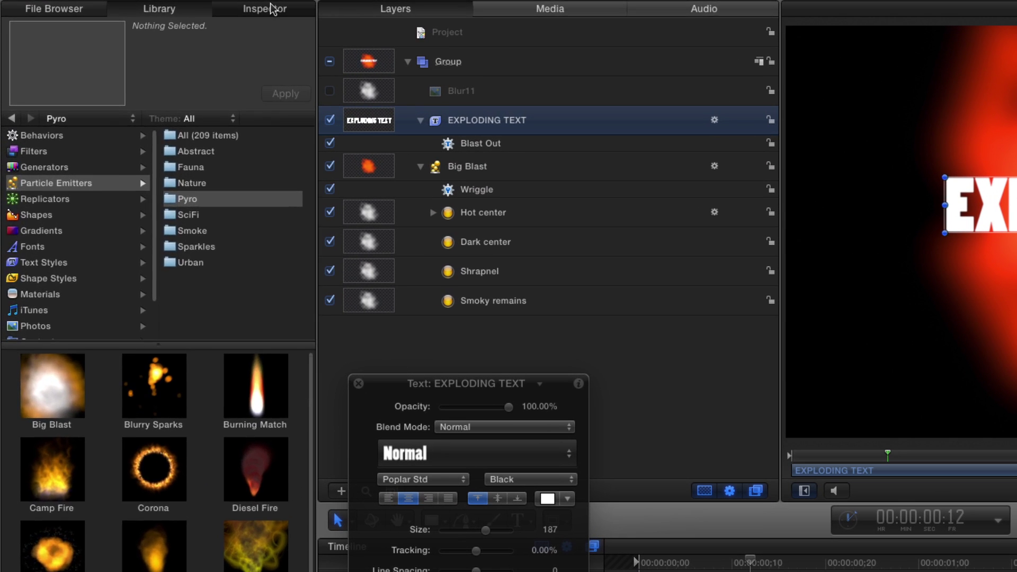
Enable 3D Text on the title with depth 57 and the Metal Chrome material.
left_click(181, 31)
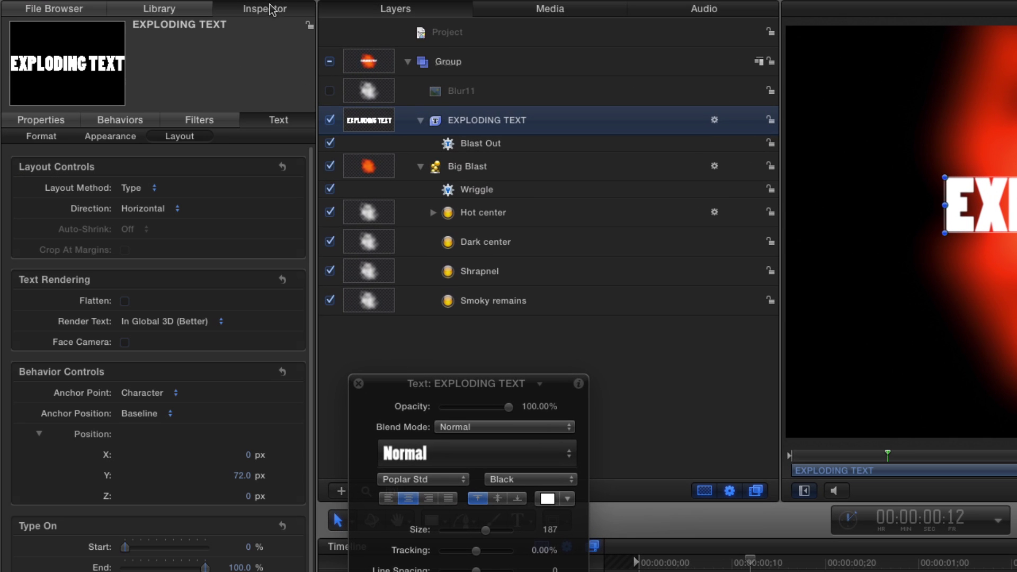
left_click(111, 136)
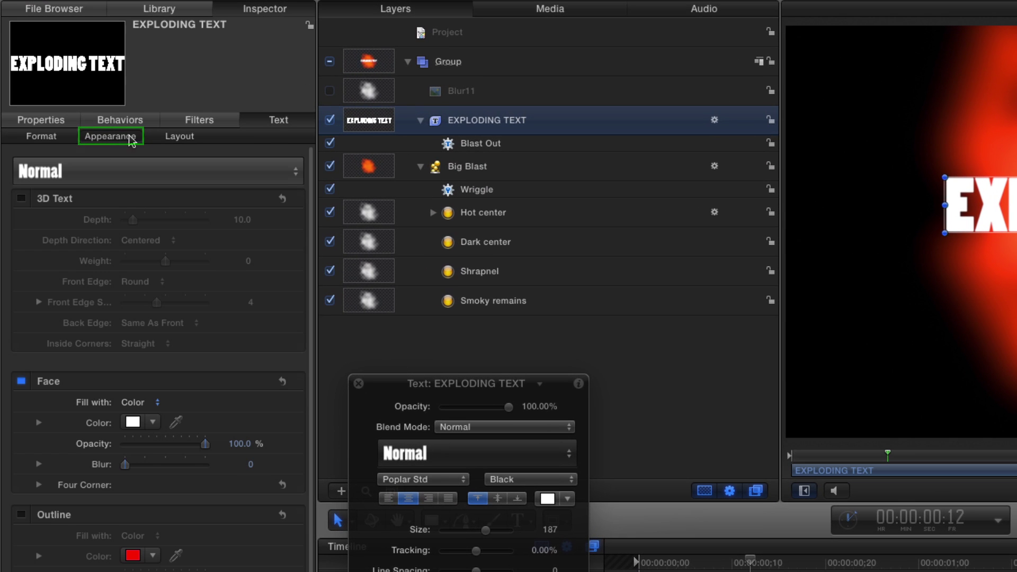
left_click(21, 198)
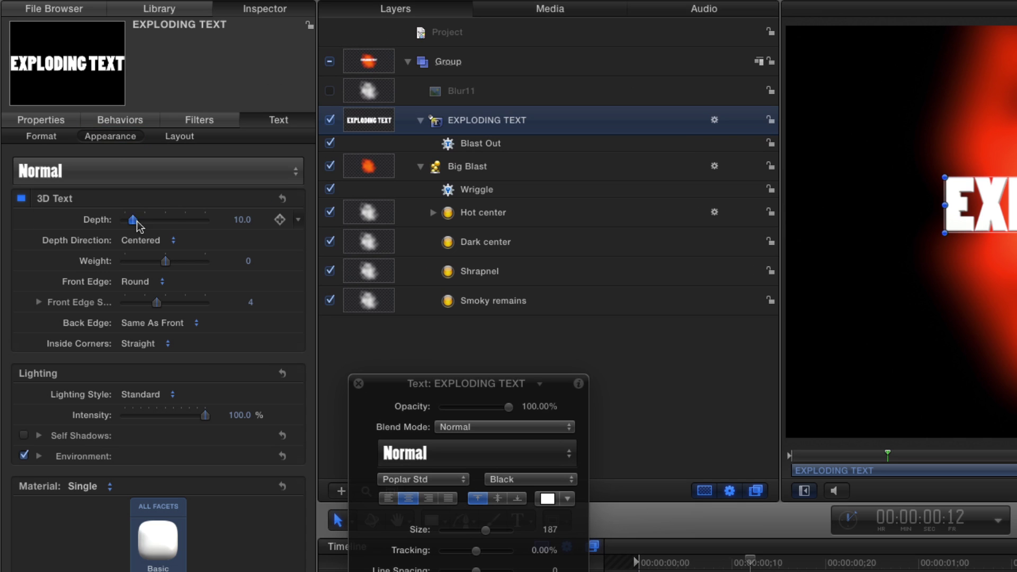
left_click_drag(137, 226, 173, 223)
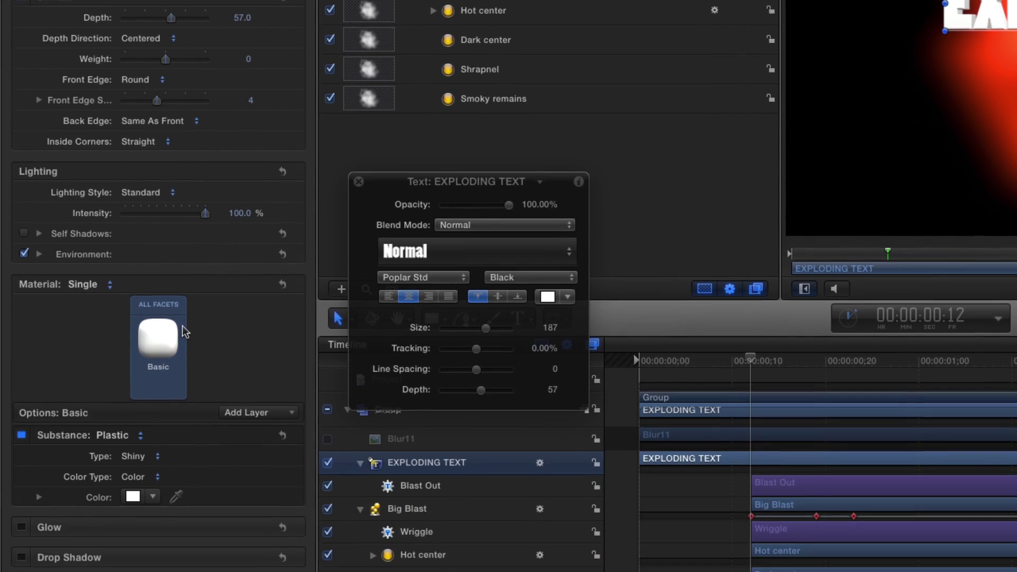
left_click(159, 290)
mouse_move(214, 383)
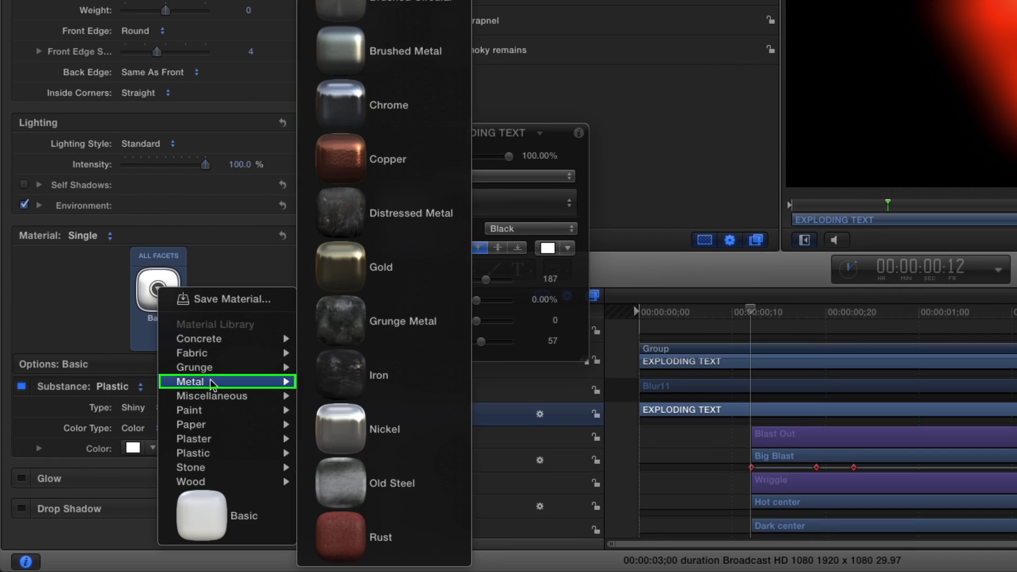
left_click(371, 120)
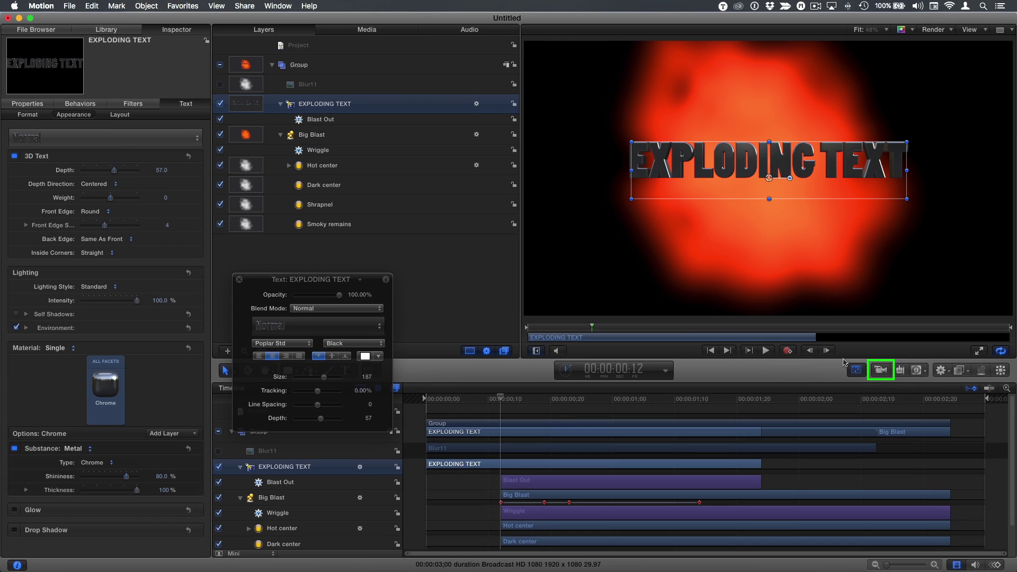
Add a camera, switching the scene to 3D, and orbit the view mid-explosion.
left_click(881, 370)
left_click(600, 87)
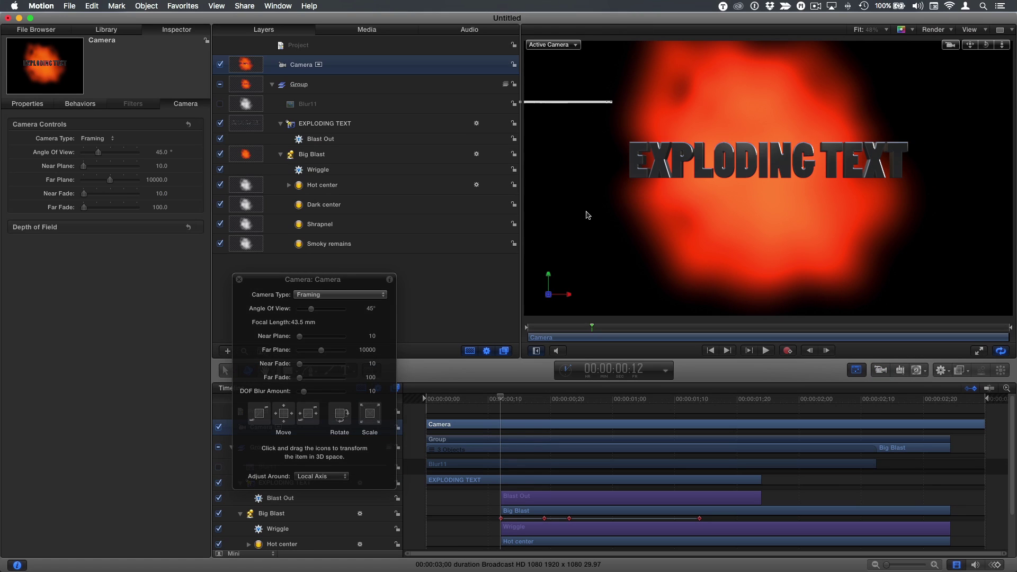
left_click_drag(594, 333, 613, 327)
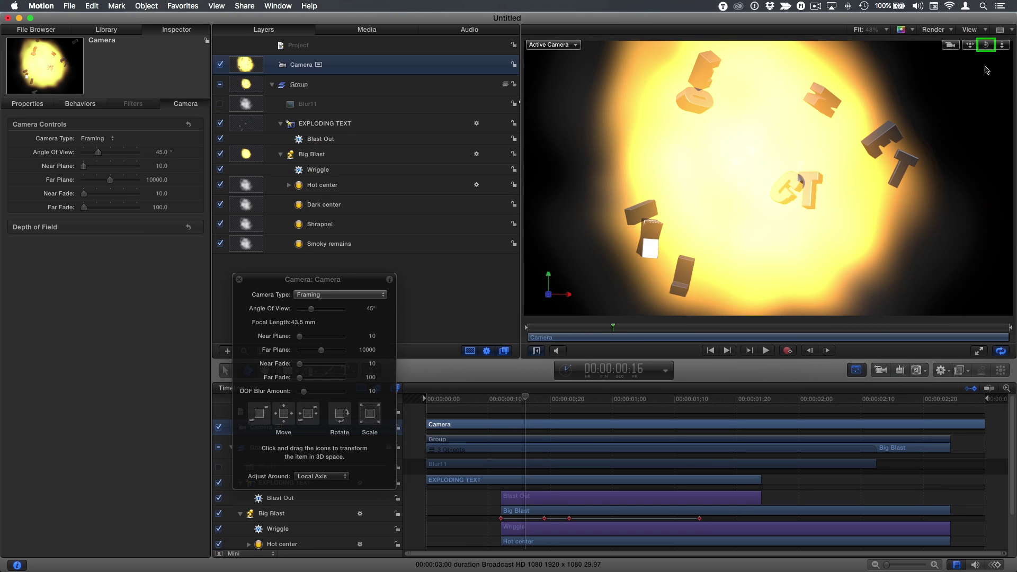
mouse_move(986, 44)
left_mouse_down()
mouse_move(937, 49)
mouse_move(986, 48)
left_mouse_up()
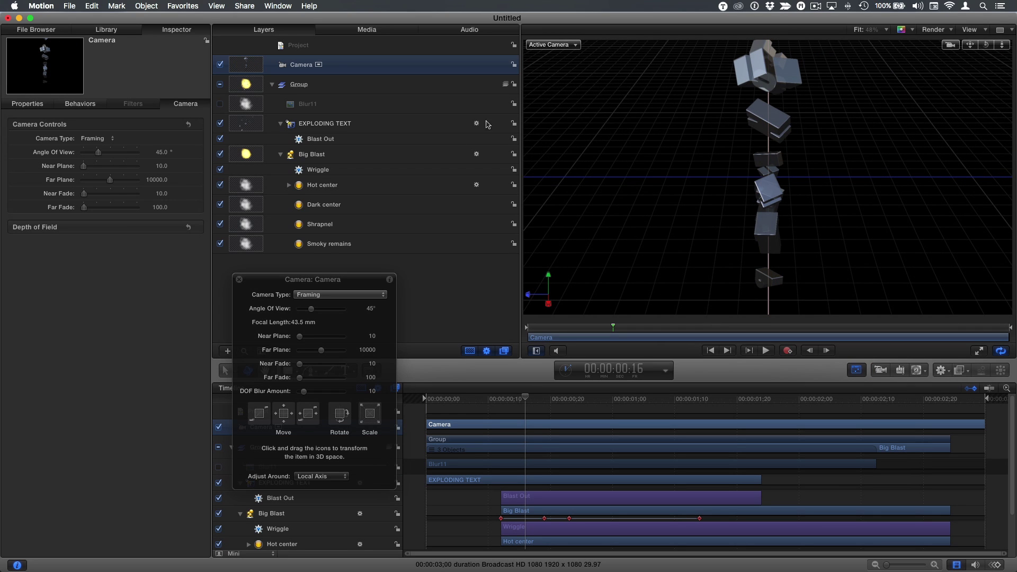
left_click(407, 159)
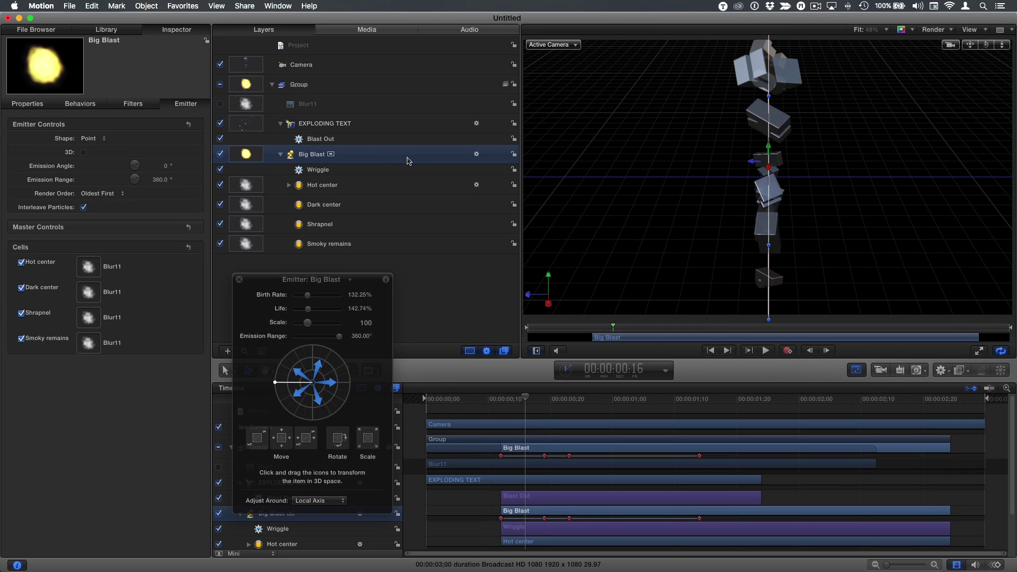
Turn on the 3D checkbox under Big Blast's Emitter Controls.
left_click(84, 153)
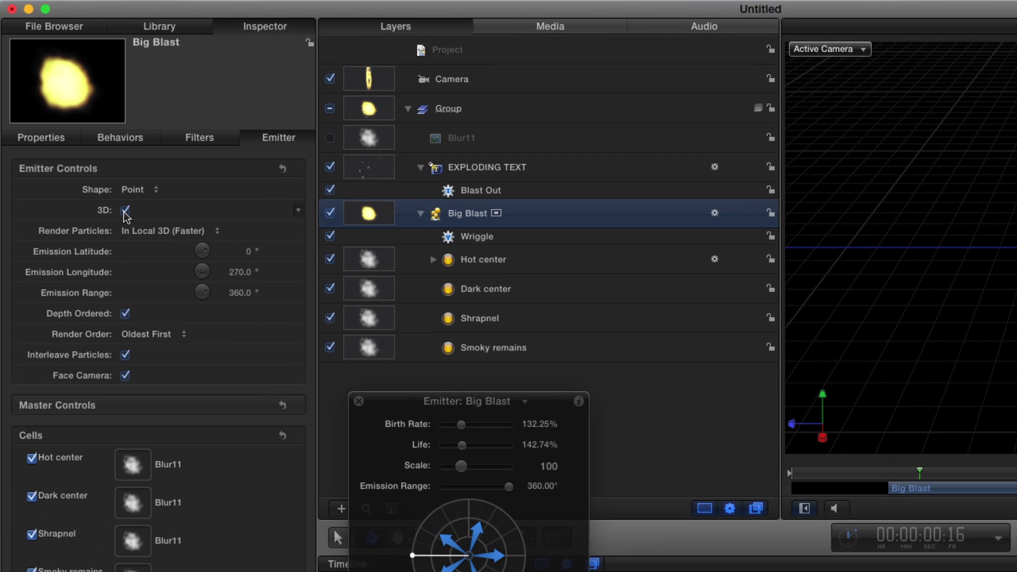
Set Blast Out's character Z position to 493 and expand its Controls and Variance.
left_click(536, 199)
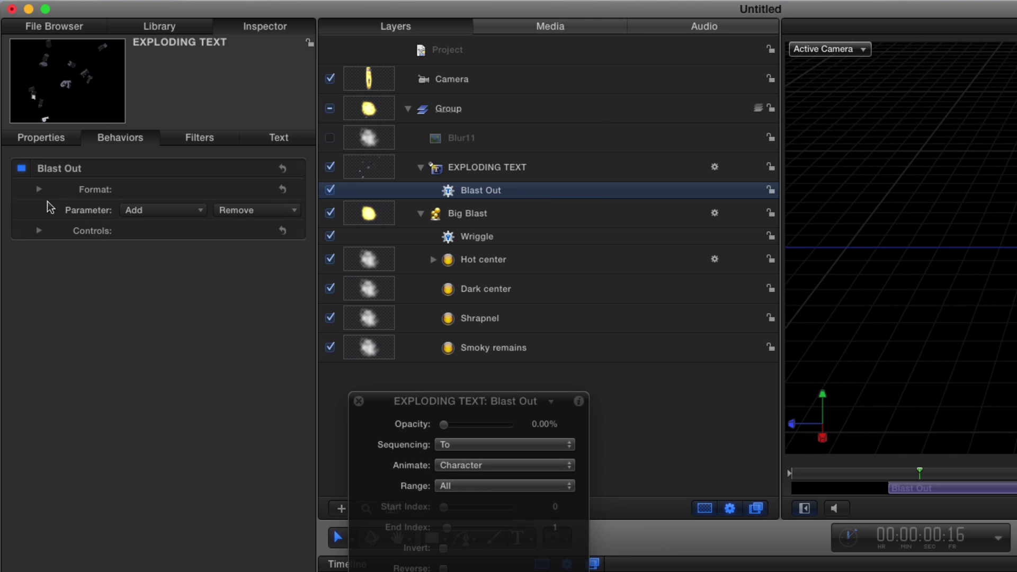
left_click(40, 191)
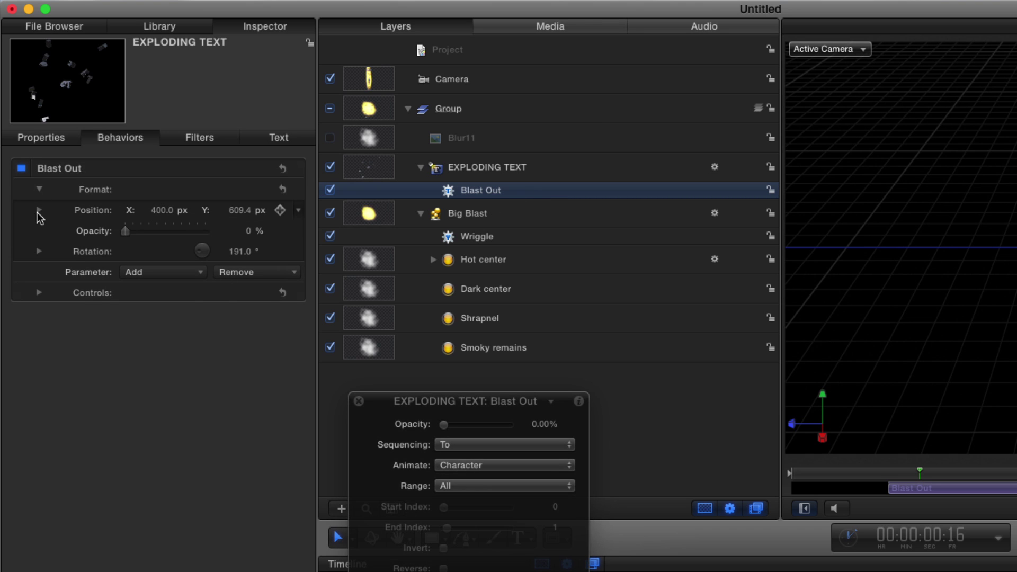
left_click(37, 211)
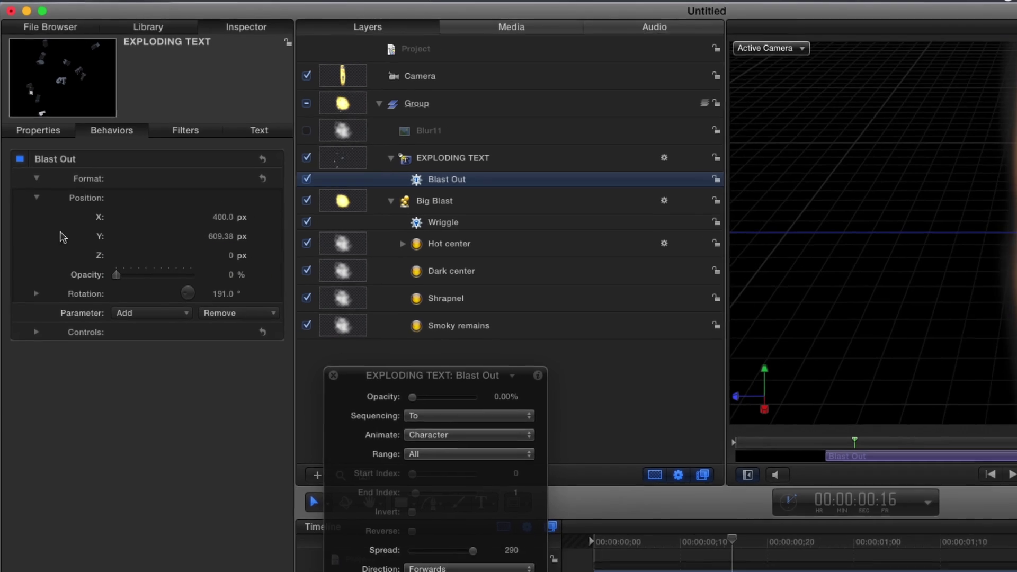
left_click_drag(167, 194, 159, 194)
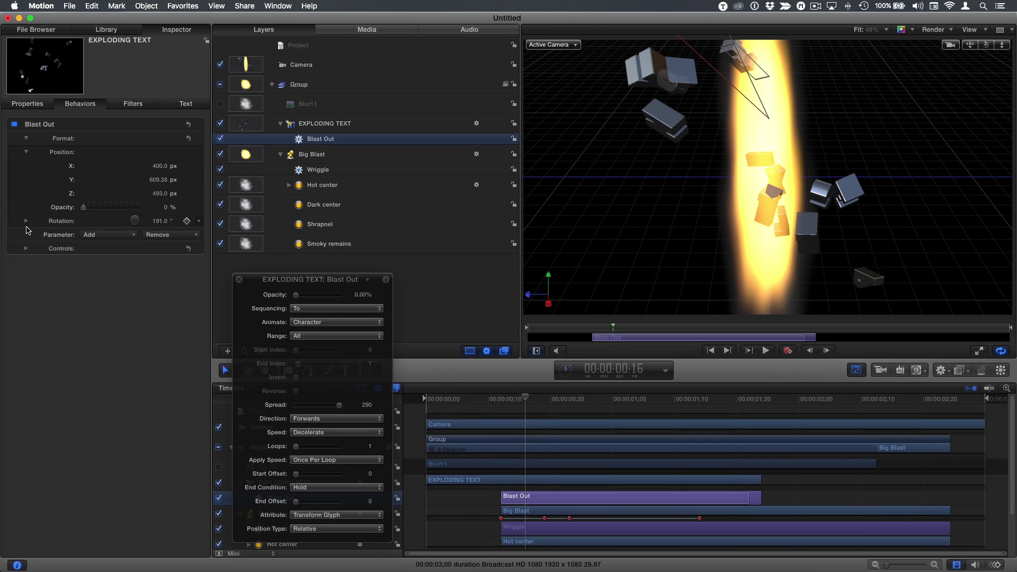
left_click(26, 249)
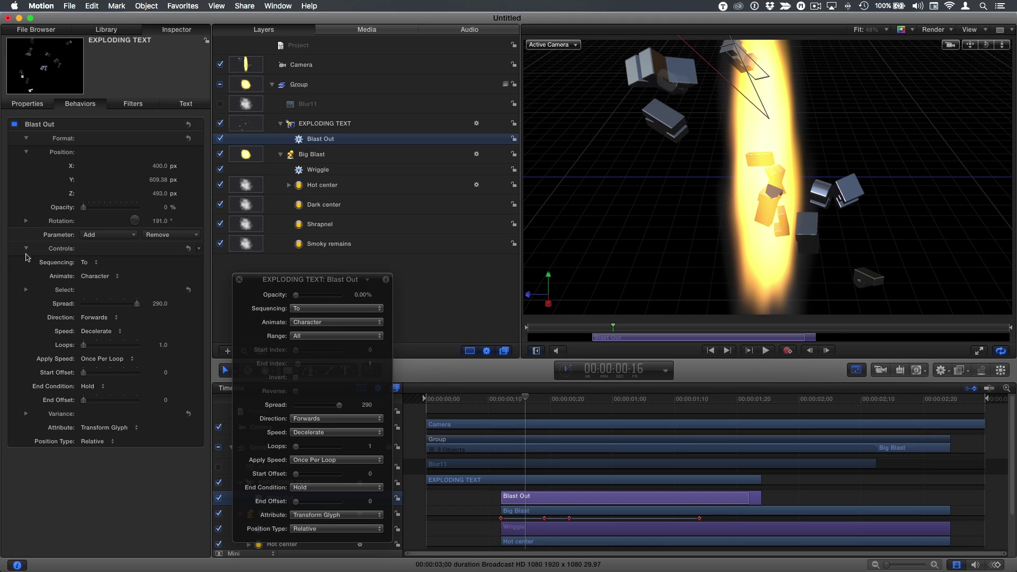
left_click(27, 413)
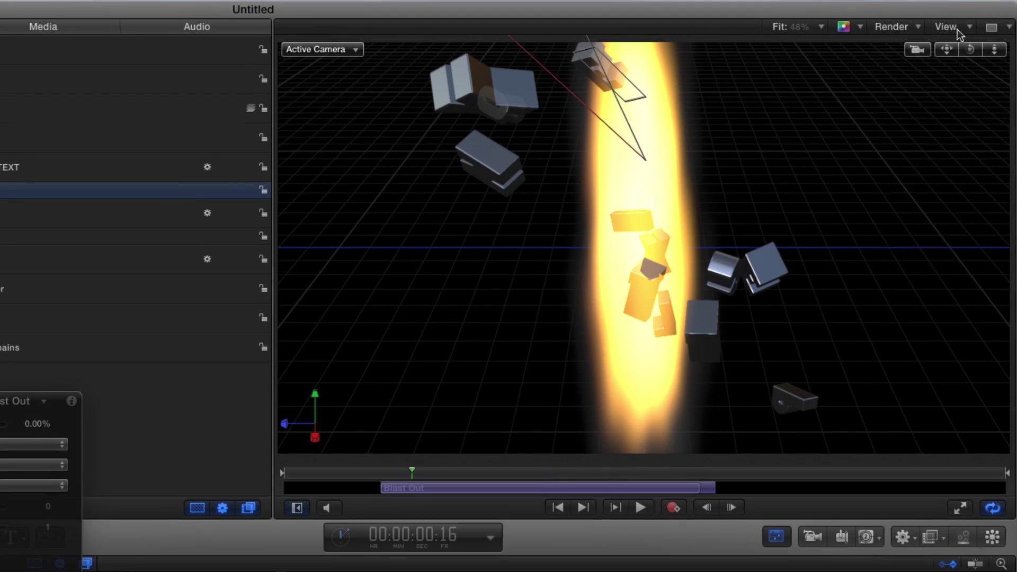
Hide the 3D grid, rewind, orbit the view, and play the chrome text explosion.
left_click(977, 30)
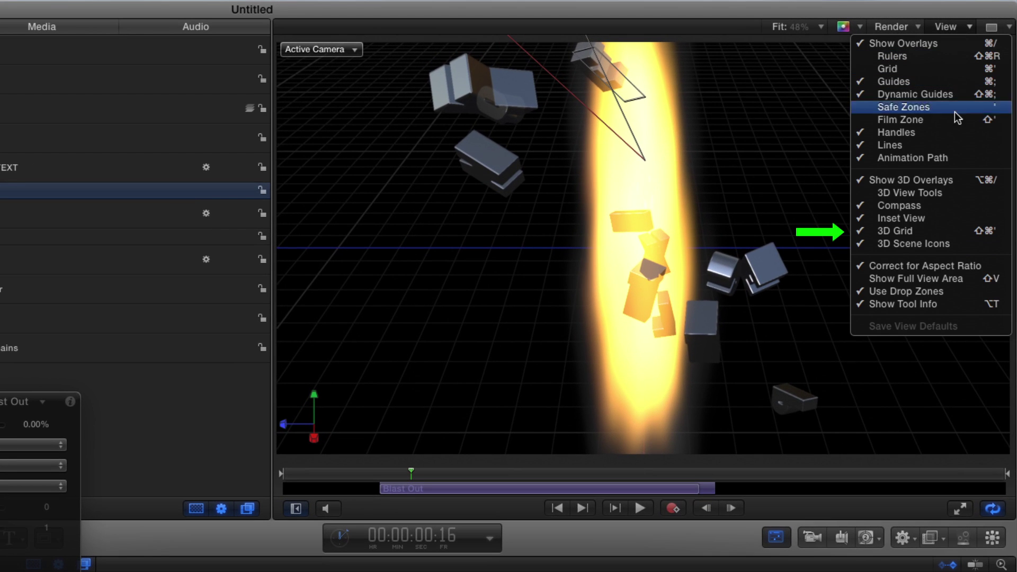
left_click(940, 230)
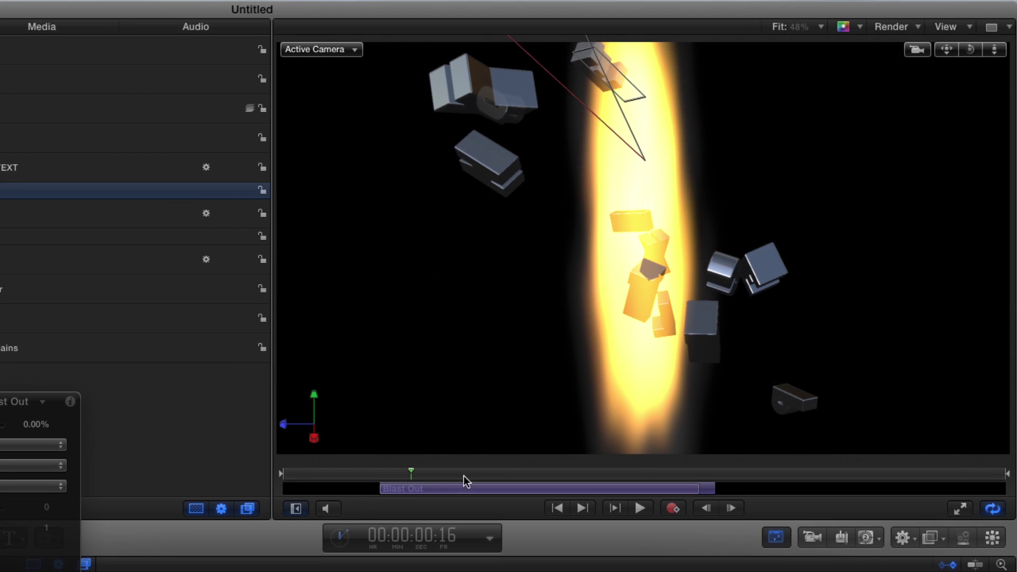
left_click_drag(400, 475, 332, 479)
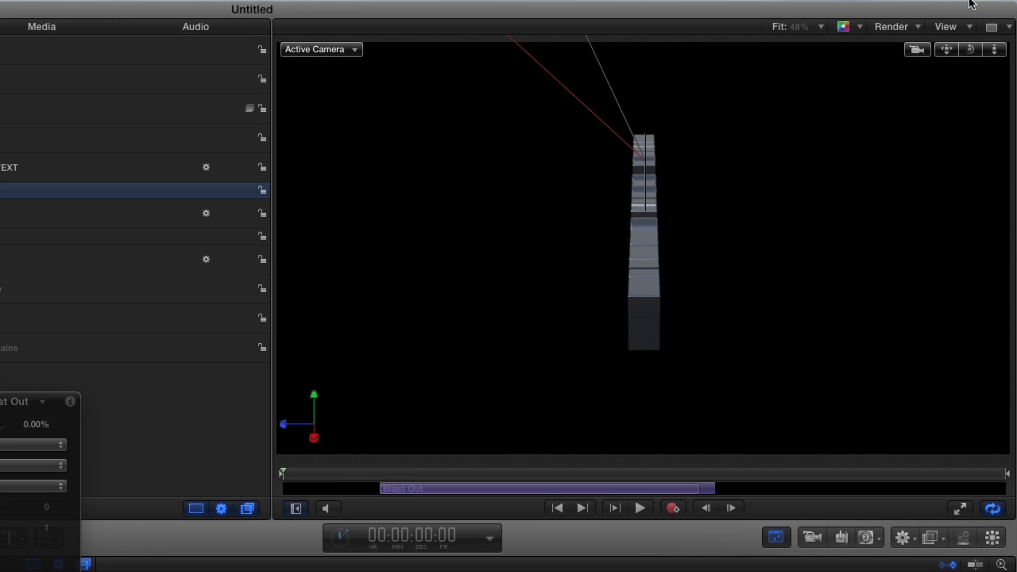
mouse_move(969, 52)
left_mouse_down()
mouse_move(994, 49)
mouse_move(993, 79)
left_mouse_up()
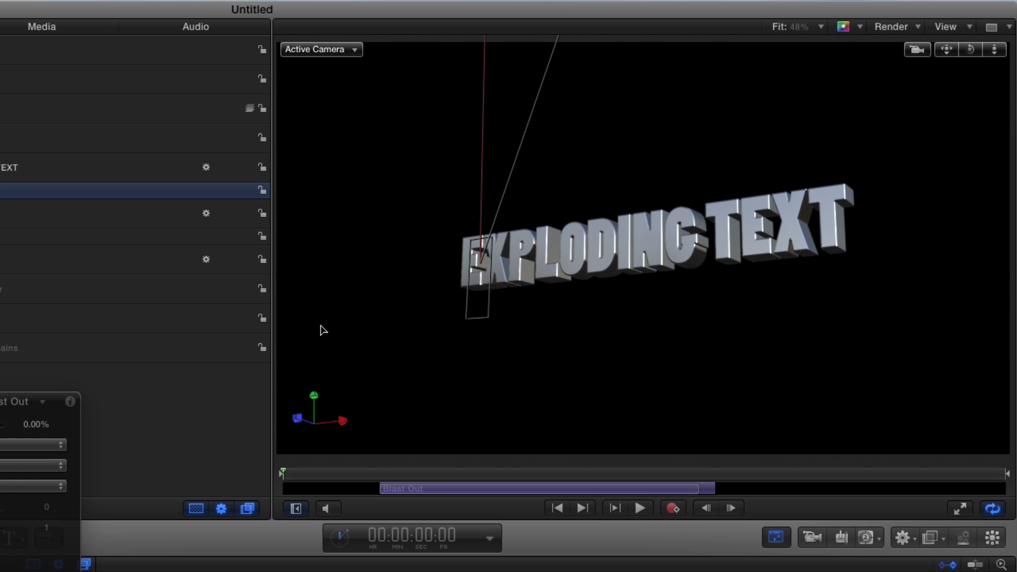
left_click(185, 444)
left_click(639, 507)
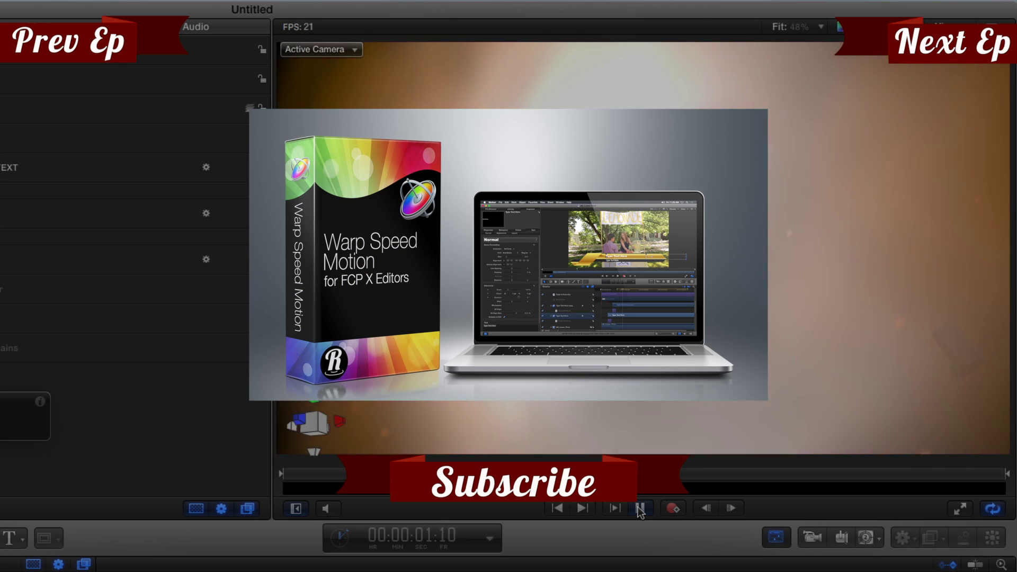
Stop playback and return the playhead to the first frame with the intact chrome title.
left_click(639, 508)
key("Home")
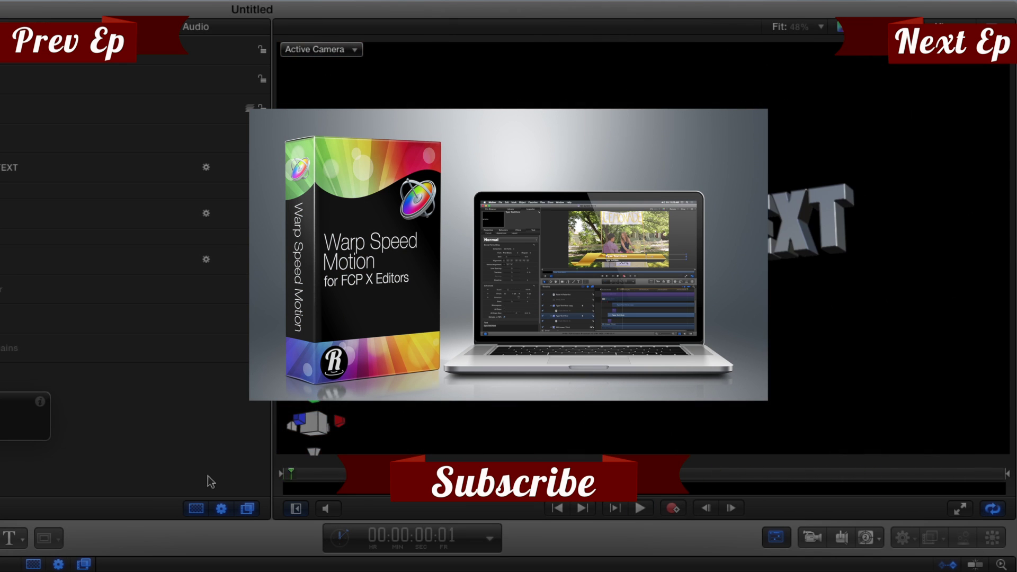